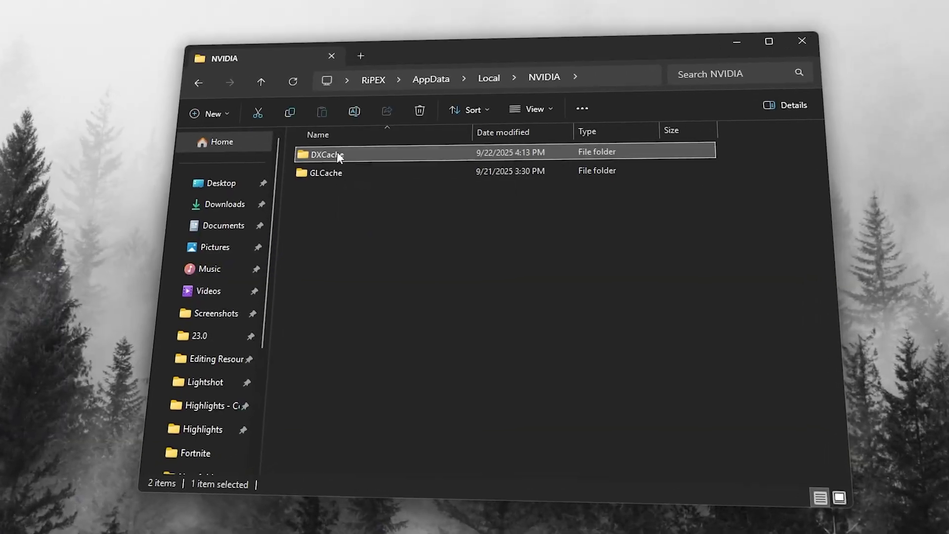
# - Open the DXCache folder inside the NVIDIA cache directory
pyautogui.doubleClick(336, 154)
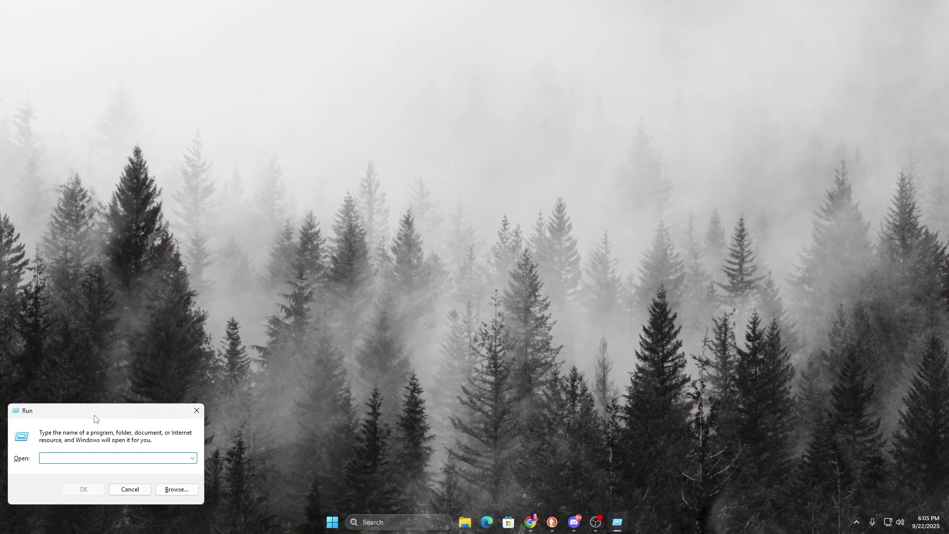
# - Center the Run dialog and run %localappdata% using its autocomplete suggestion
pyautogui.moveTo(95, 419); pyautogui.dragTo(430, 219)
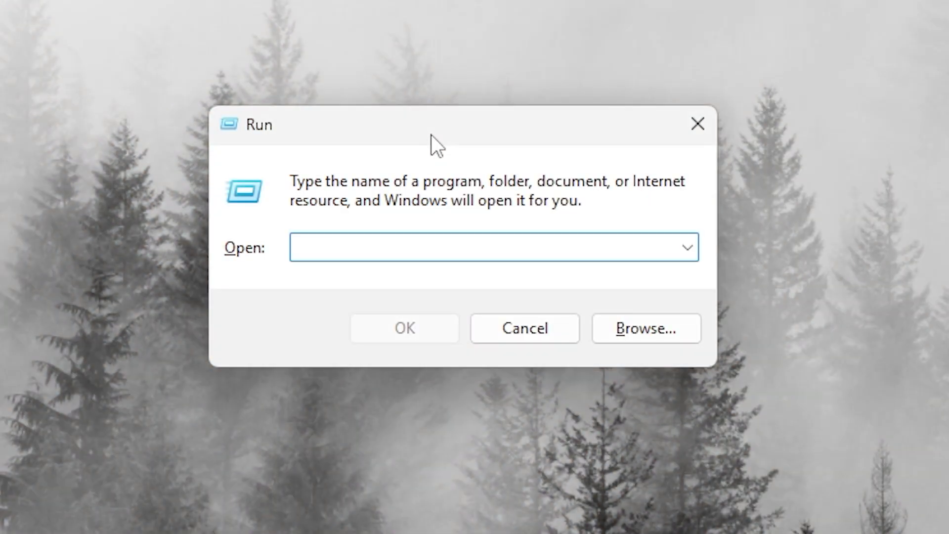
pyautogui.write('%')
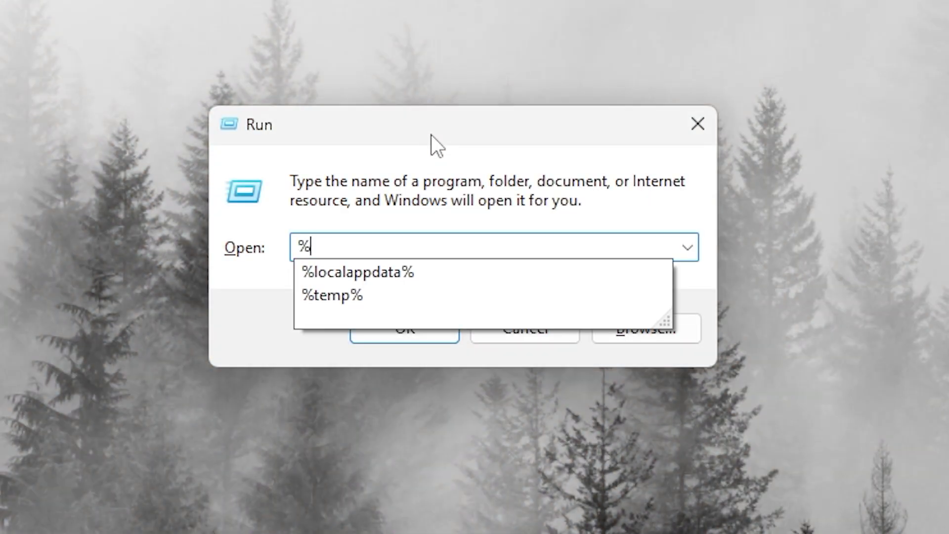
pyautogui.press('Down')
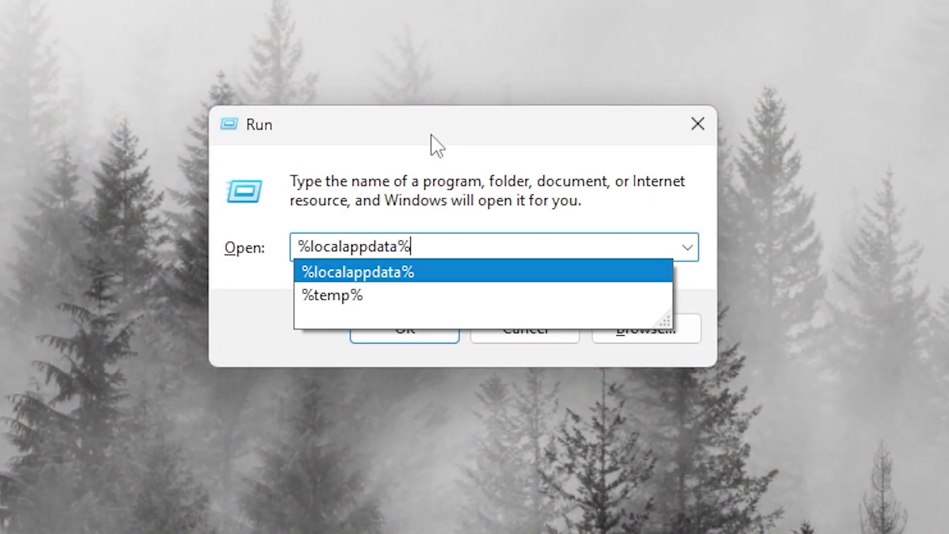
pyautogui.press('Return')
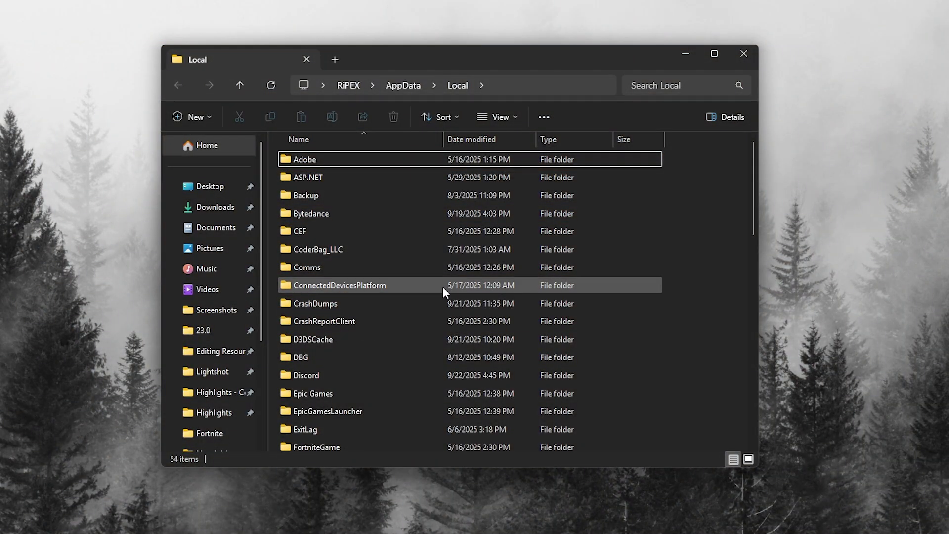
pyautogui.scroll(-2, 359, 223)
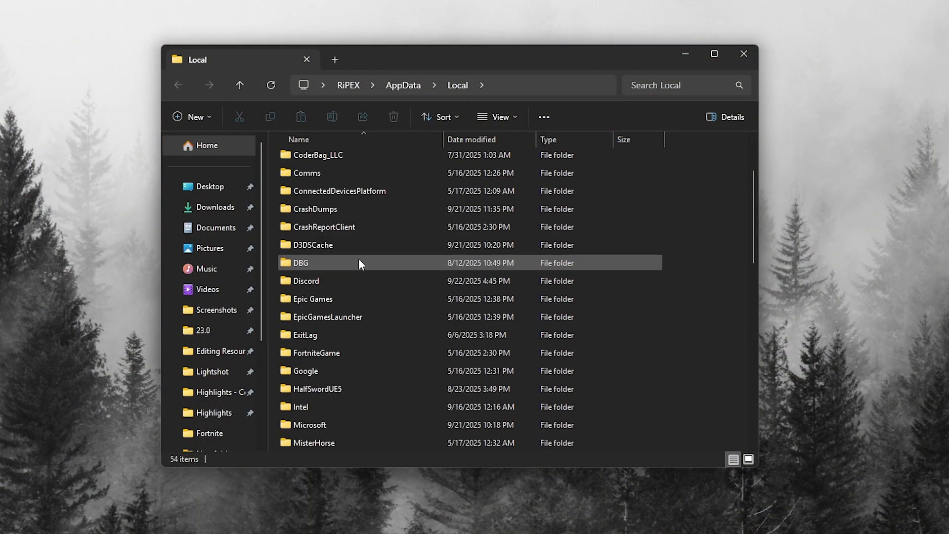
pyautogui.scroll(-2, 358, 258)
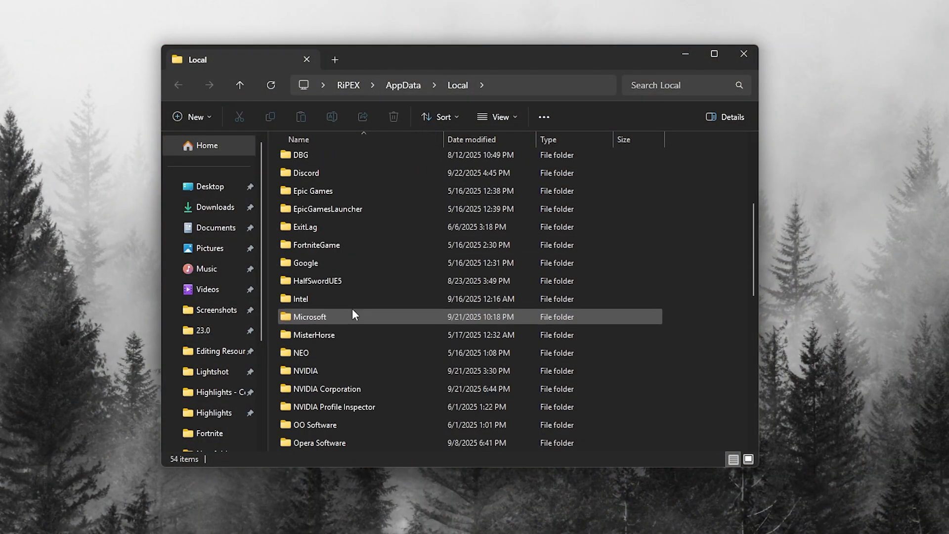
# - Select and open the NVIDIA folder in AppData\Local
pyautogui.click(308, 371)
pyautogui.doubleClick(308, 371)
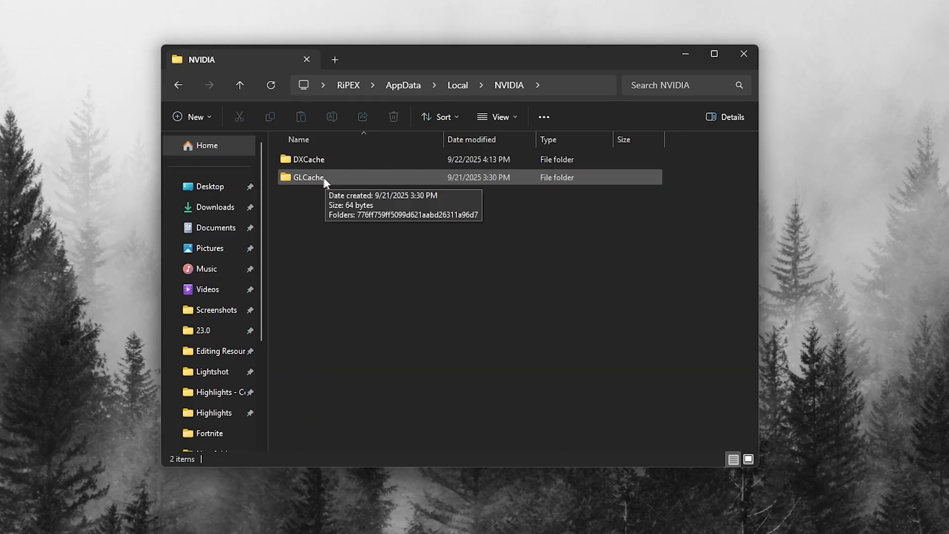
# - Delete all 71 DXCache files, dismiss the file-in-use warning, and return to NVIDIA
pyautogui.doubleClick(316, 159)
pyautogui.scroll(-5, 488, 235)
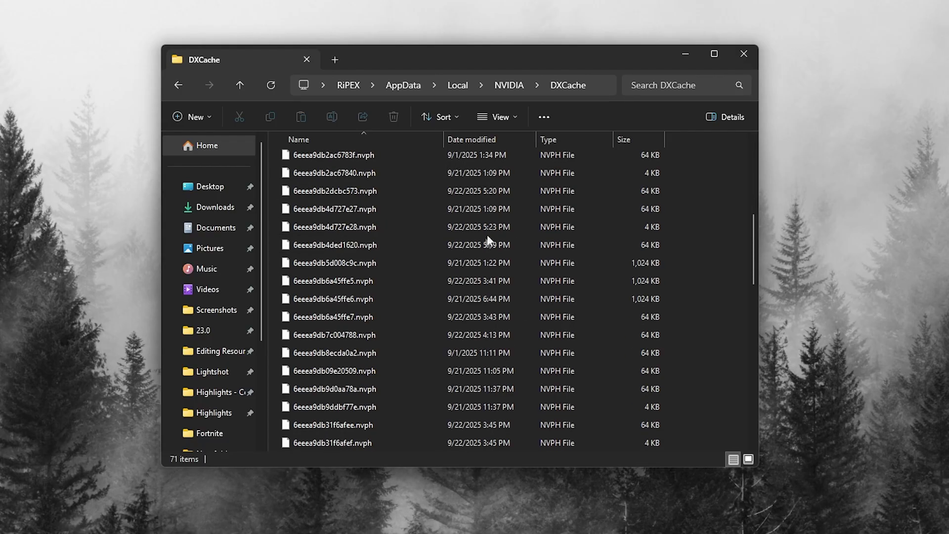
pyautogui.hotkey('ctrl', 'a')
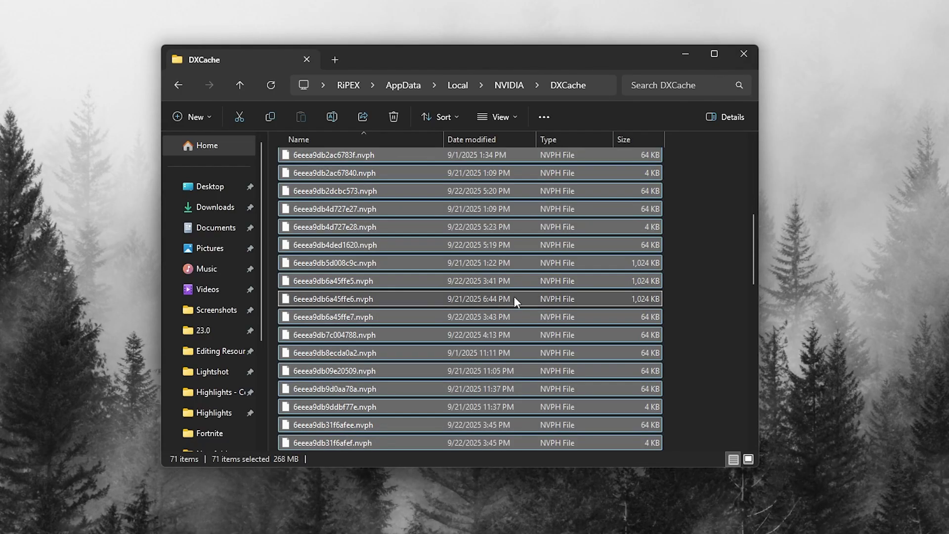
pyautogui.press('Delete')
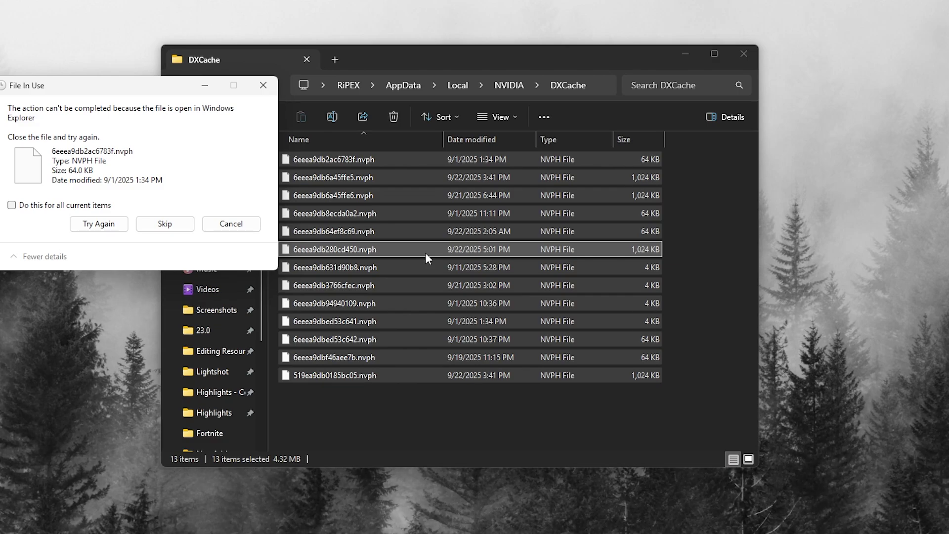
pyautogui.click(216, 228)
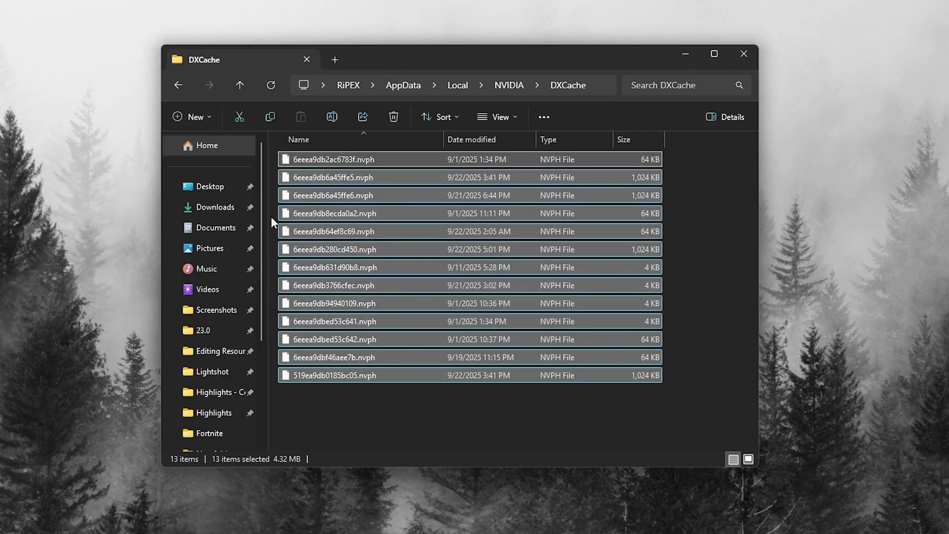
pyautogui.press('BackSpace')
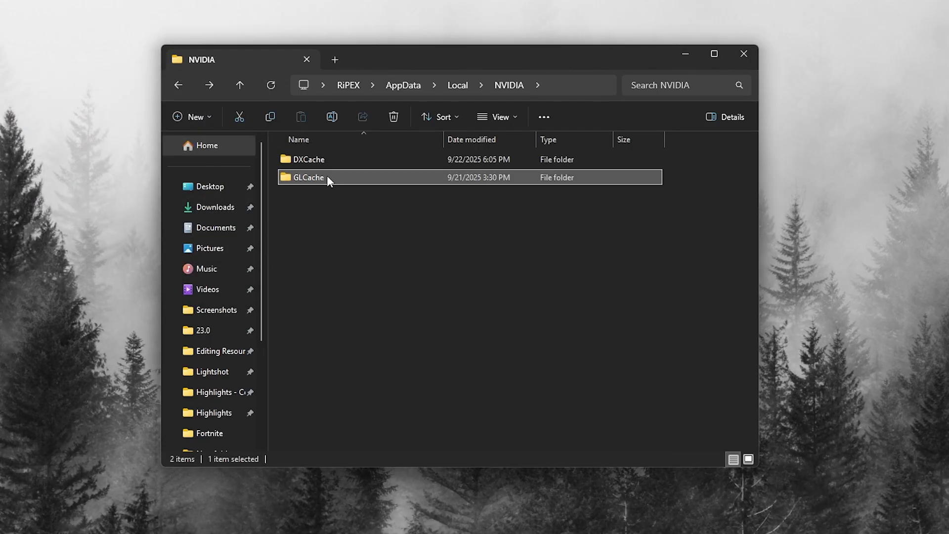
# - Empty GLCache by deleting its hashed cache folder
pyautogui.doubleClick(327, 176)
pyautogui.click(337, 160)
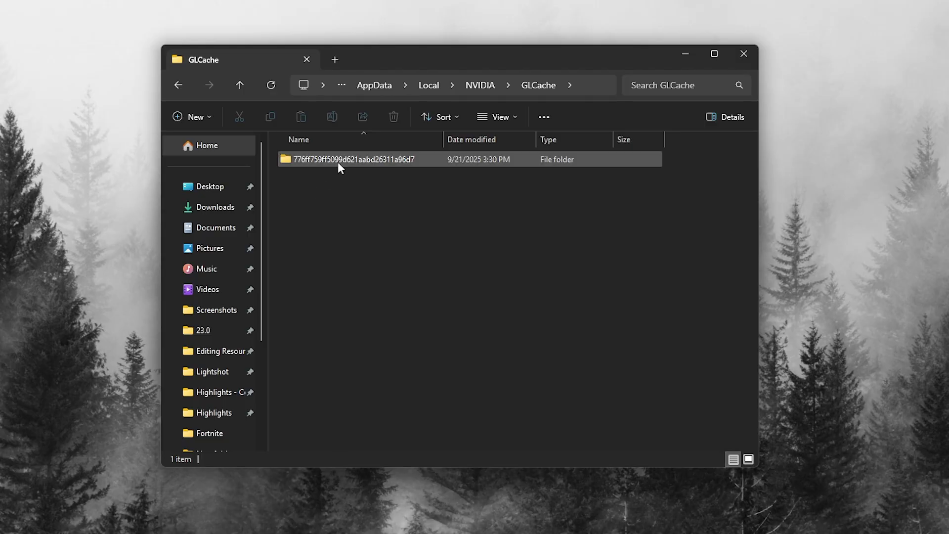
pyautogui.press('Delete')
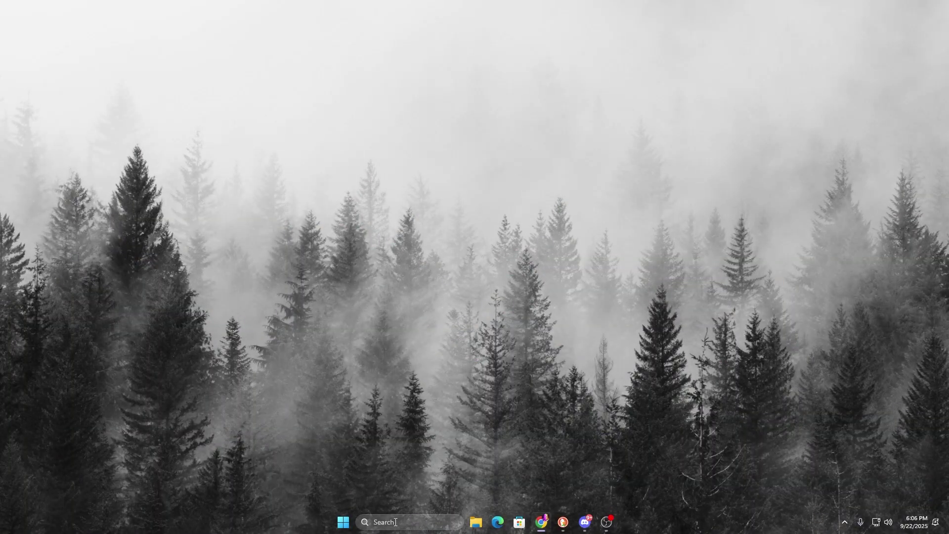
# - Search for Registry Editor and launch it with administrator approval
pyautogui.click(404, 521)
pyautogui.write('registry Editor')
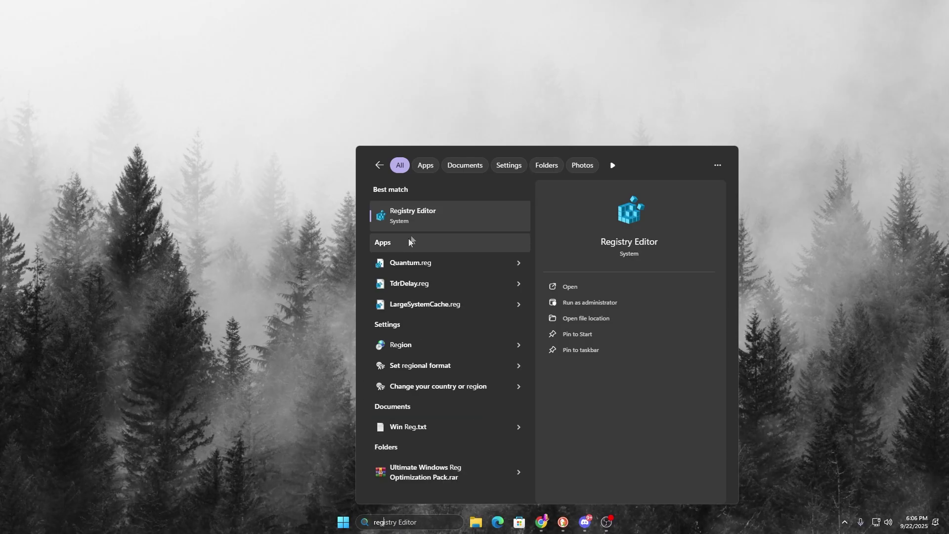
pyautogui.click(433, 215)
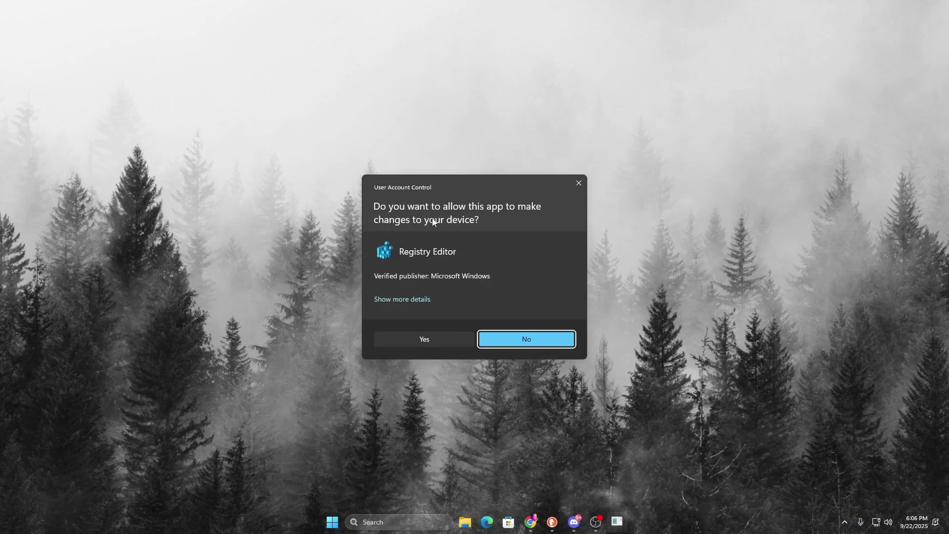
pyautogui.click(424, 339)
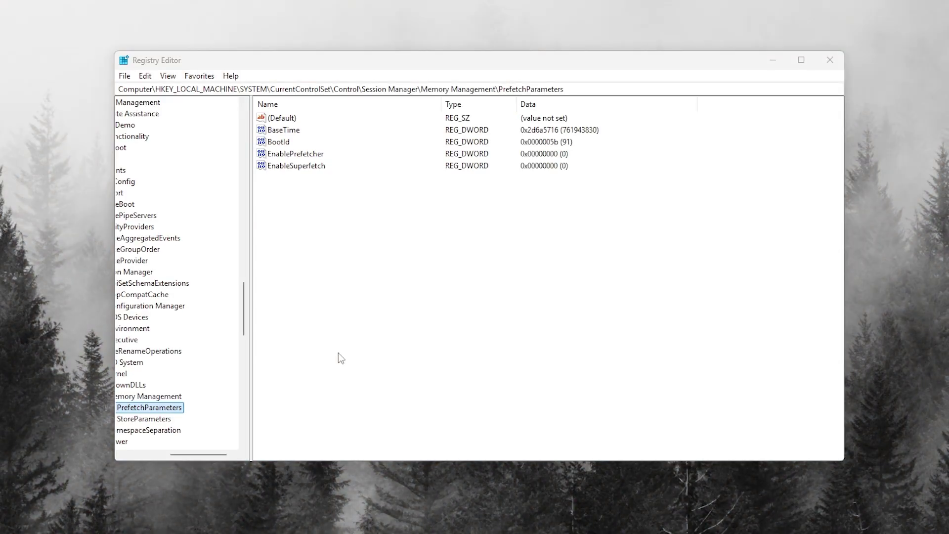
# - Paste the HKEY_LOCAL_MACHINE\SYSTEM\CurrentControlSet\Control\GraphicsDrivers path into the address bar and go there
pyautogui.click(572, 90)
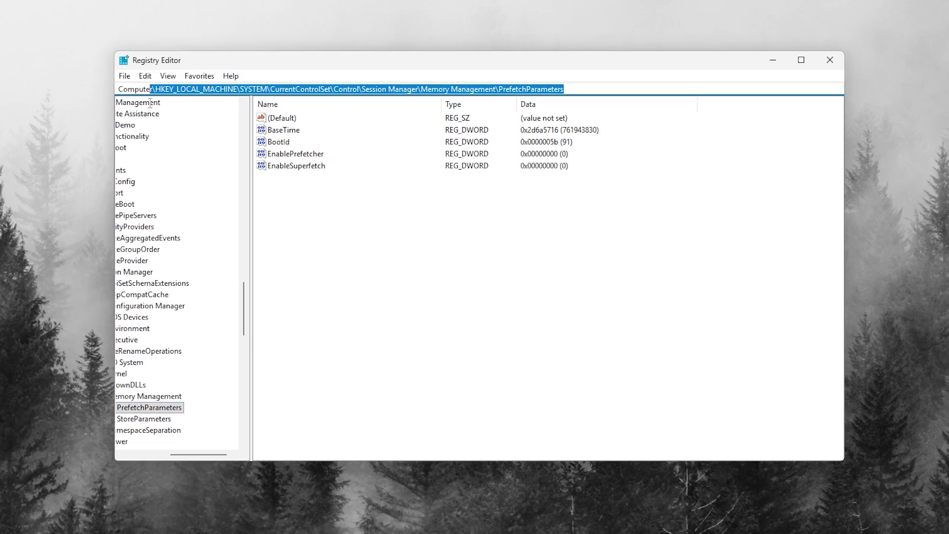
pyautogui.write('r\\HKEY_LOCAL_MACHINE\\SYSTEM\\CurrentControlSet\\Control\\GraphicsDrivers')
pyautogui.press('Return')
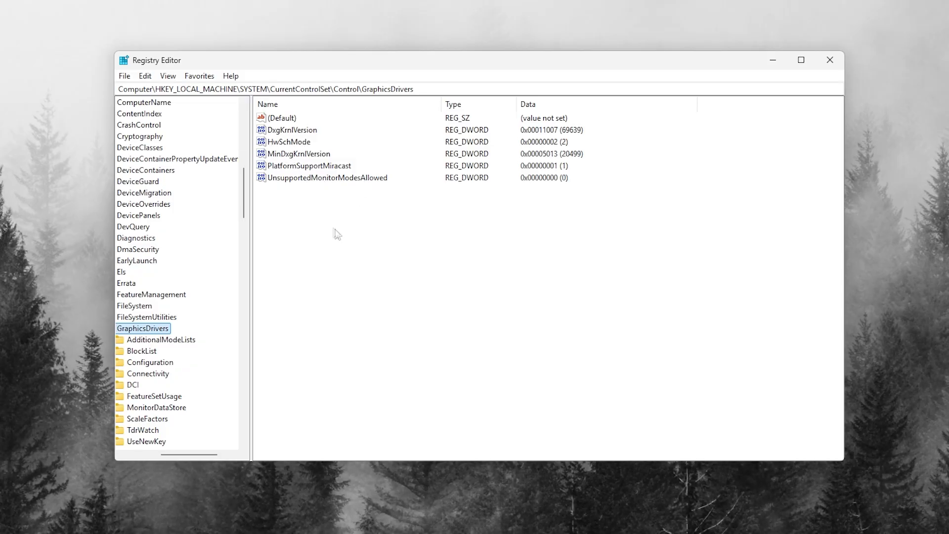
pyautogui.moveTo(335, 206)
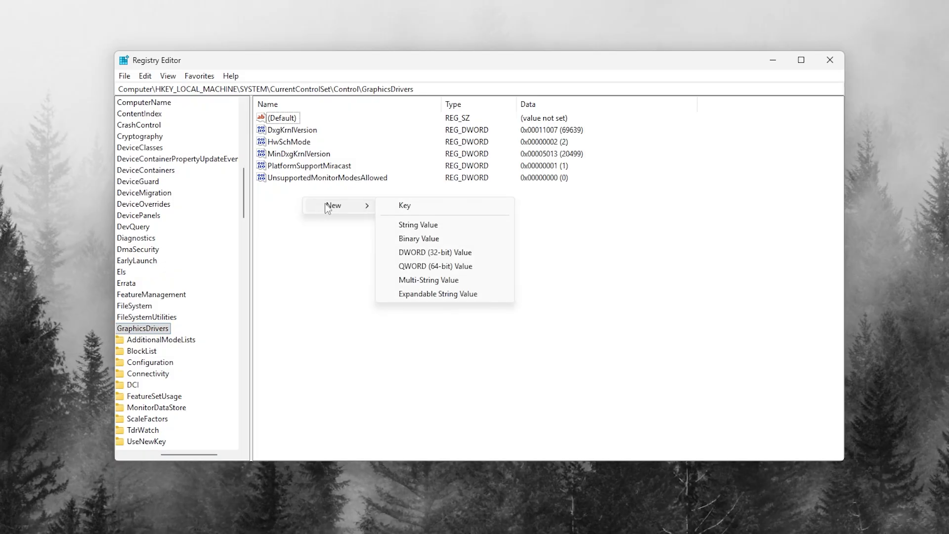
# - Add and then delete a test DWORD value, then open HwSchMode (data 2) for editing
pyautogui.click(435, 252)
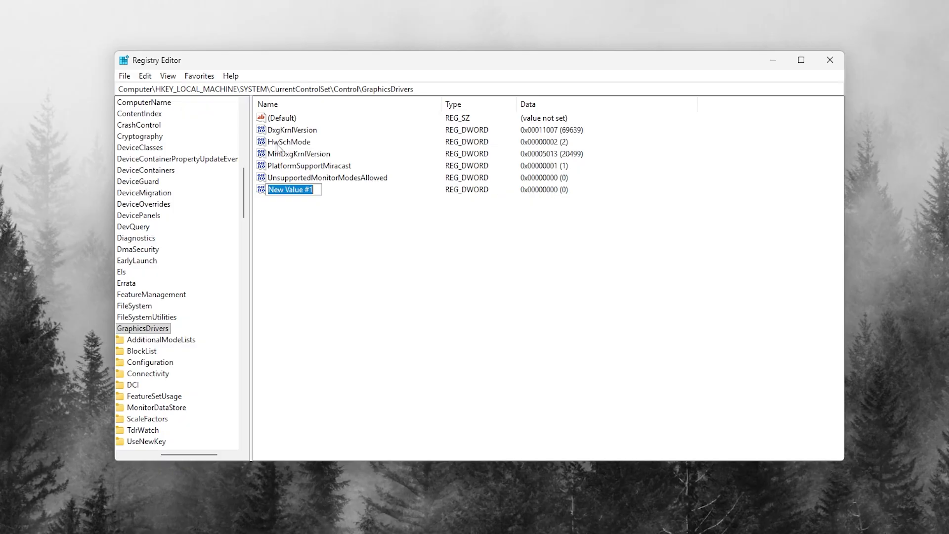
pyautogui.press('Return')
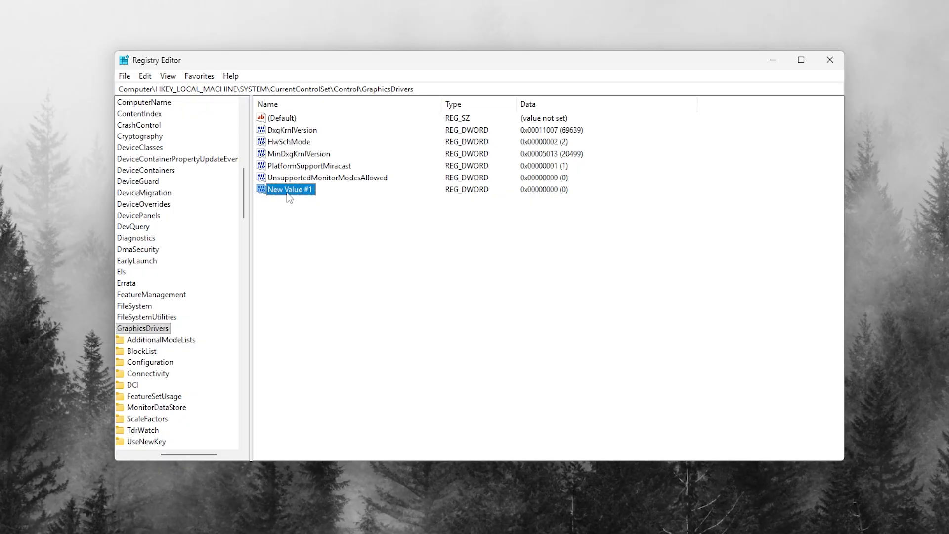
pyautogui.press('Delete')
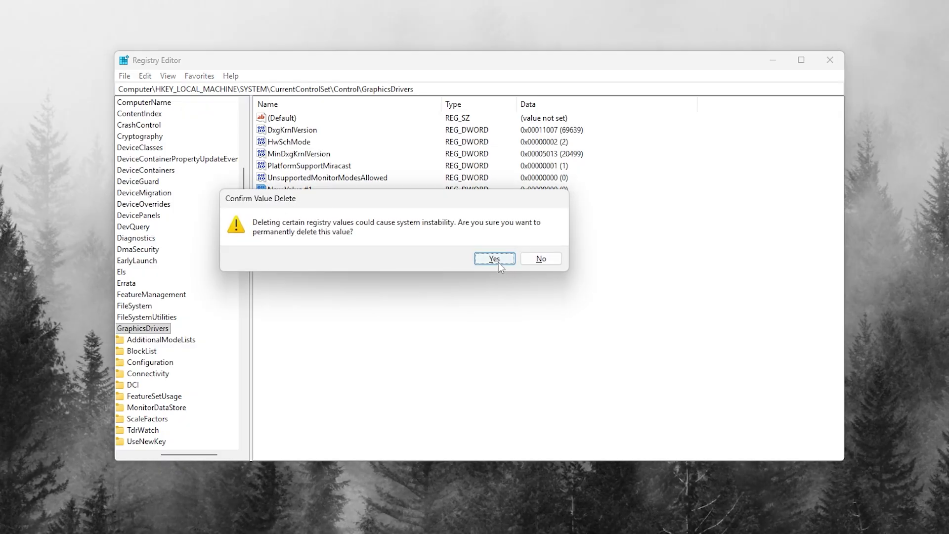
pyautogui.press('Return')
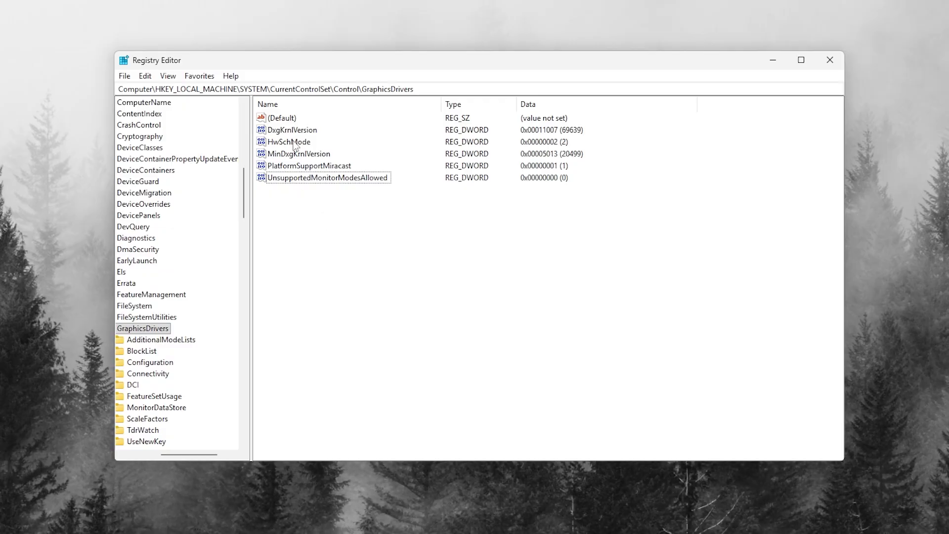
pyautogui.doubleClick(294, 141)
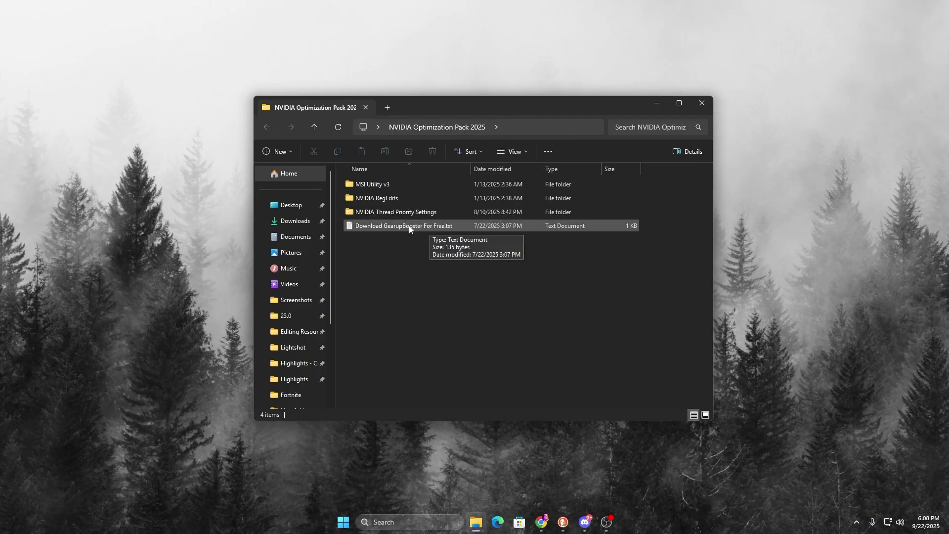
# - Open the NVIDIA RegEdits folder and run Clear.bat as administrator
pyautogui.doubleClick(386, 198)
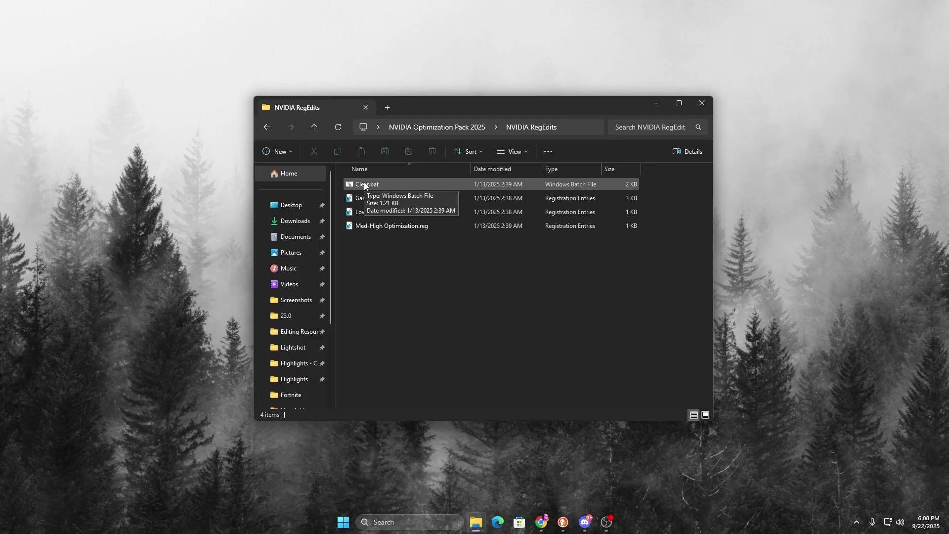
pyautogui.click(364, 181)
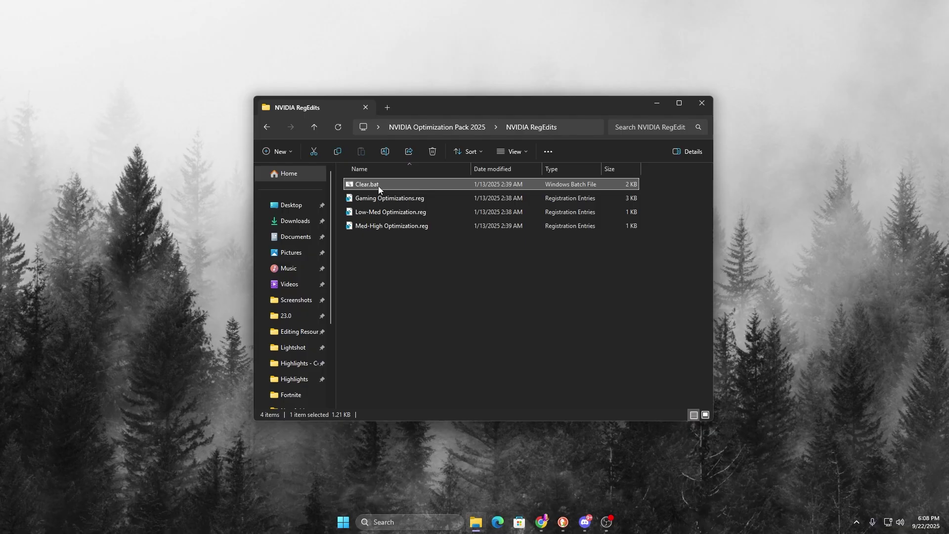
pyautogui.rightClick(378, 186)
pyautogui.click(436, 273)
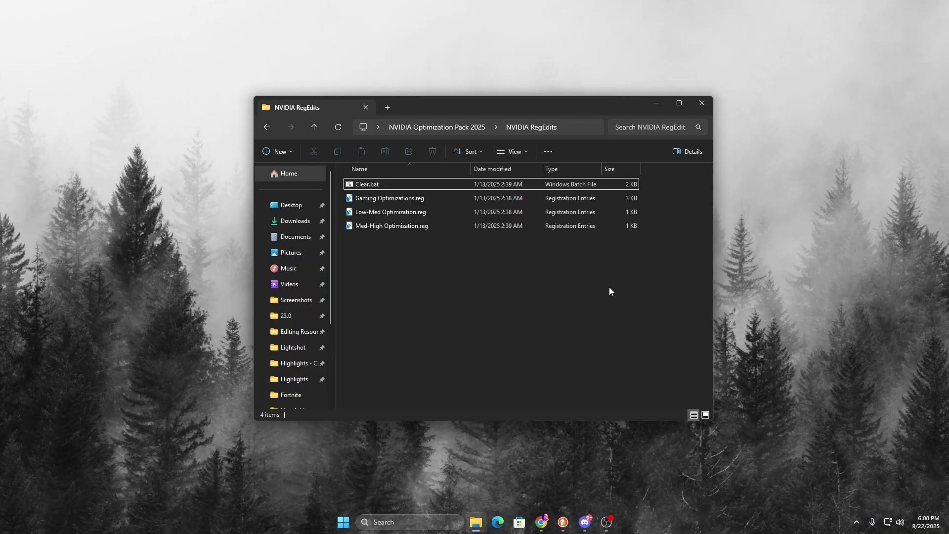
# - Merge Gaming Optimizations.reg into the registry, approving UAC and the confirmation
pyautogui.doubleClick(391, 198)
pyautogui.click(472, 370)
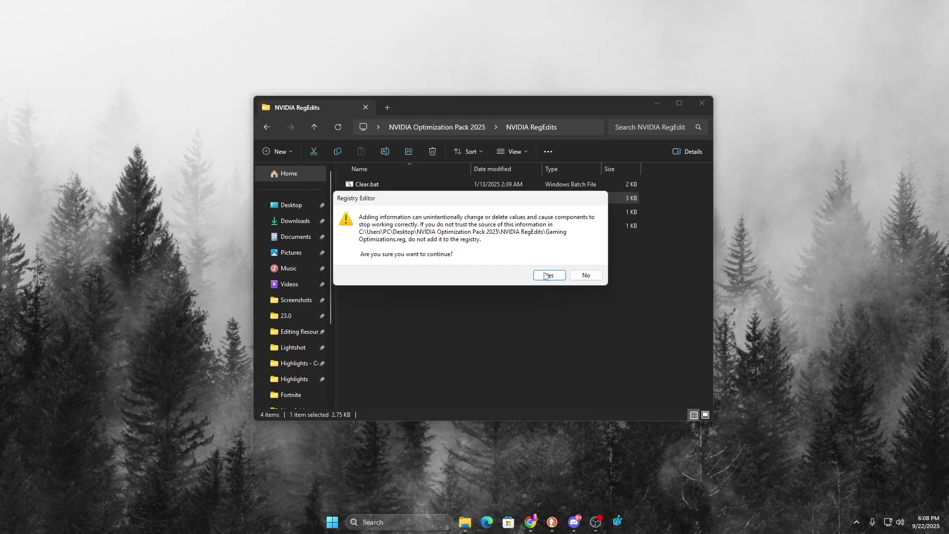
pyautogui.click(546, 275)
pyautogui.click(584, 264)
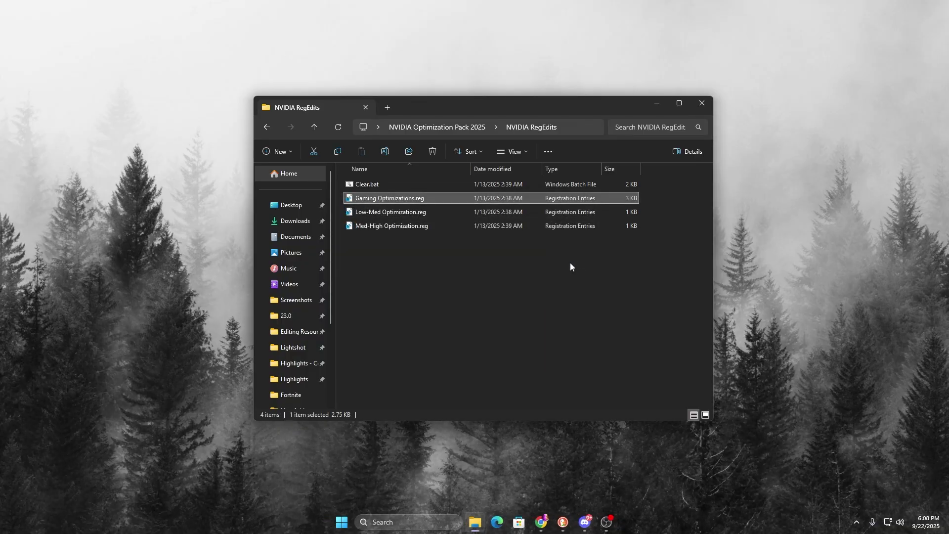
pyautogui.rightClick(385, 198)
pyautogui.click(418, 216)
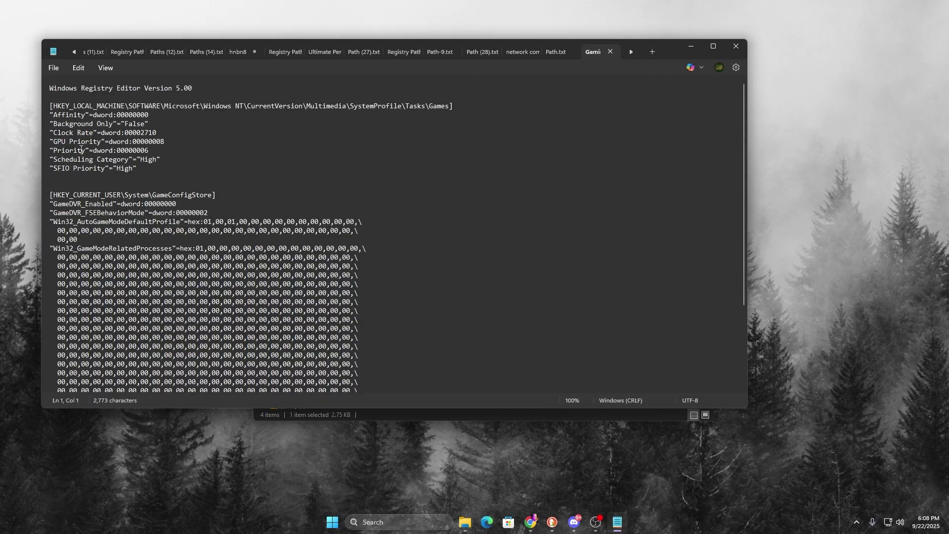
pyautogui.moveTo(53, 141)
pyautogui.mouseDown()
pyautogui.moveTo(101, 141)
pyautogui.moveTo(87, 141)
pyautogui.mouseUp()
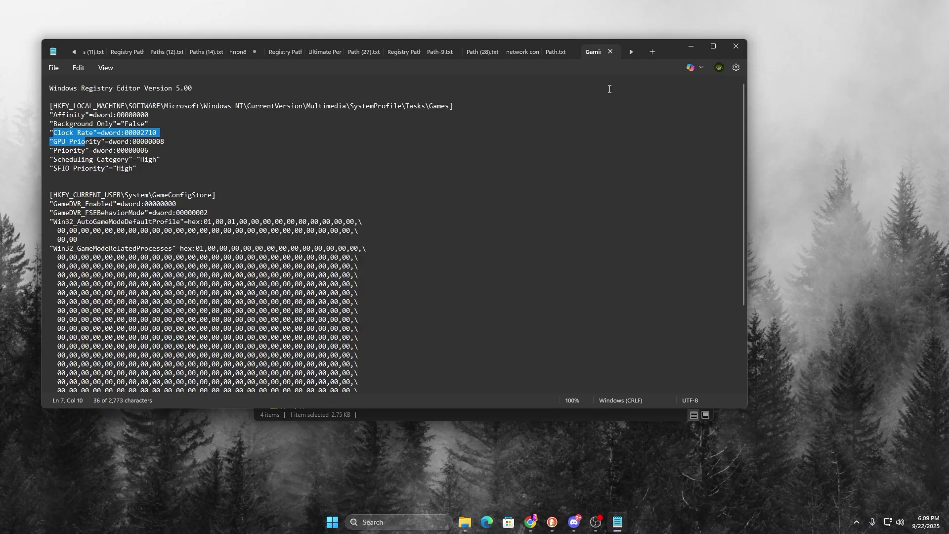
pyautogui.click(740, 47)
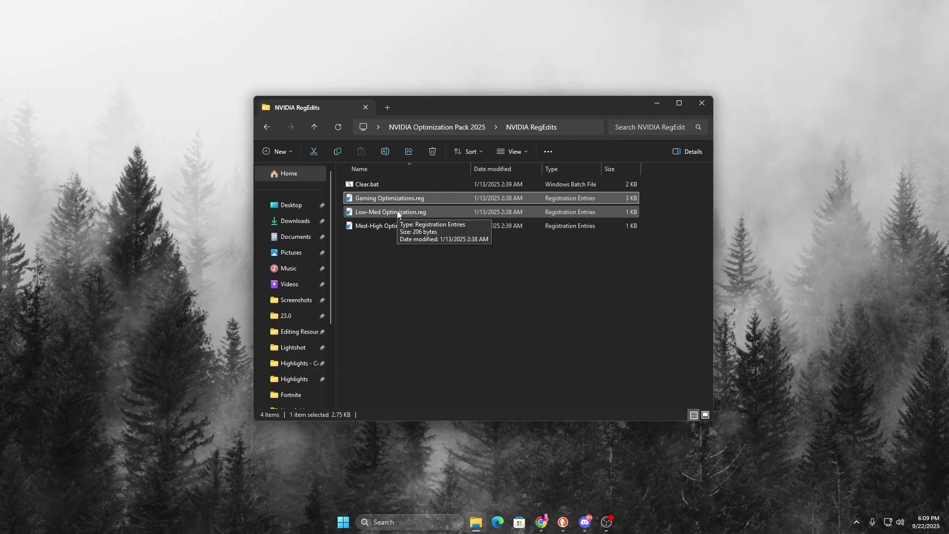
# - Merge Low-Med Optimization.reg, approving each prompt, then return to NVIDIA Optimization Pack 2025
pyautogui.doubleClick(397, 211)
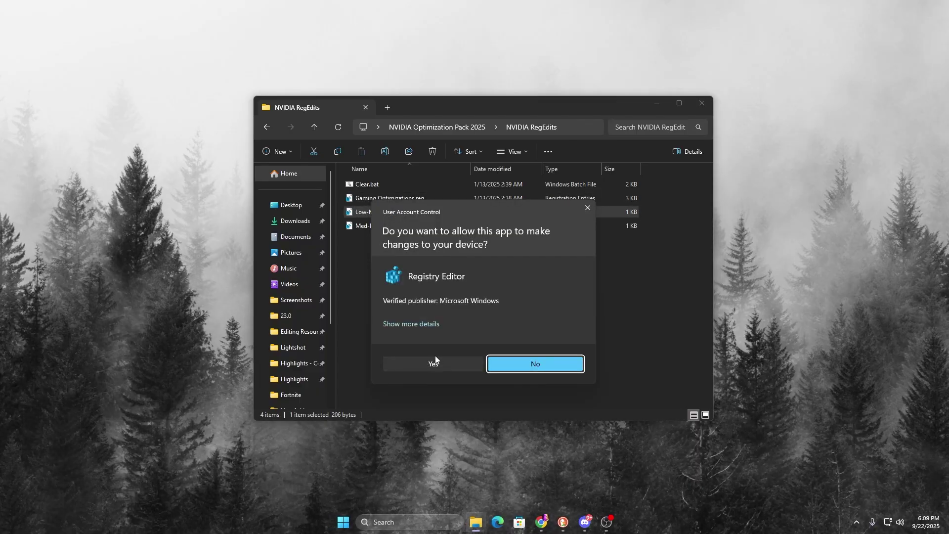
pyautogui.click(438, 360)
pyautogui.click(549, 275)
pyautogui.click(583, 260)
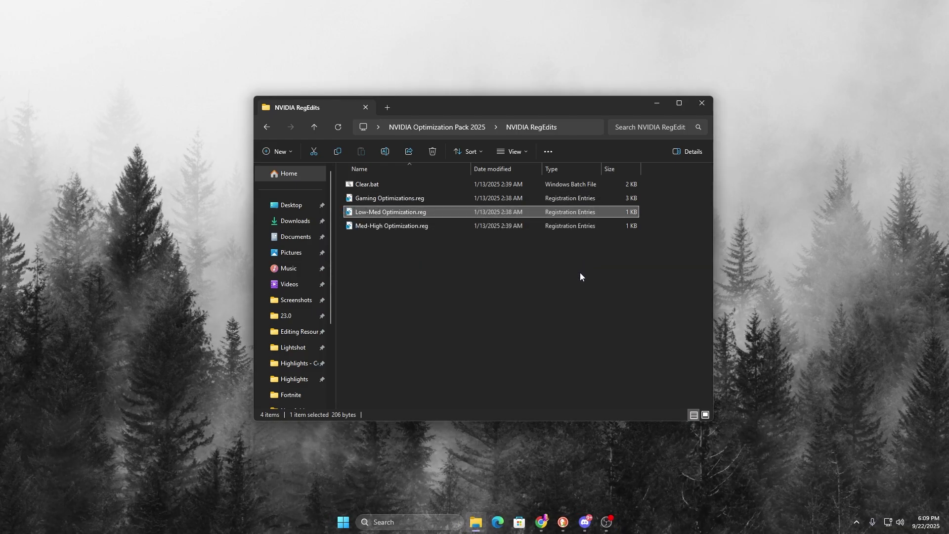
pyautogui.press('BackSpace')
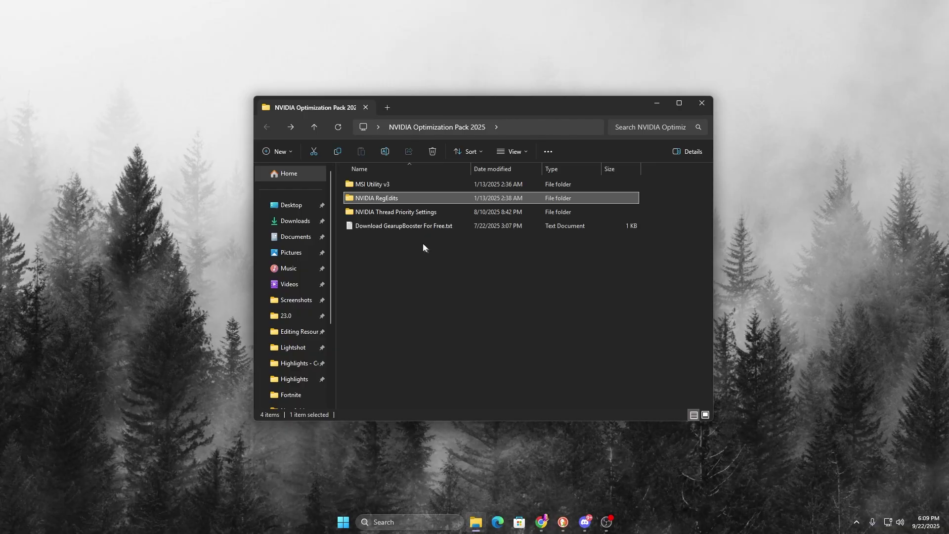
# - In NVIDIA Thread Priority Settings, merge NVIDIA Thread Priority.reg, approving every prompt, then go up
pyautogui.click(410, 211)
pyautogui.doubleClick(411, 211)
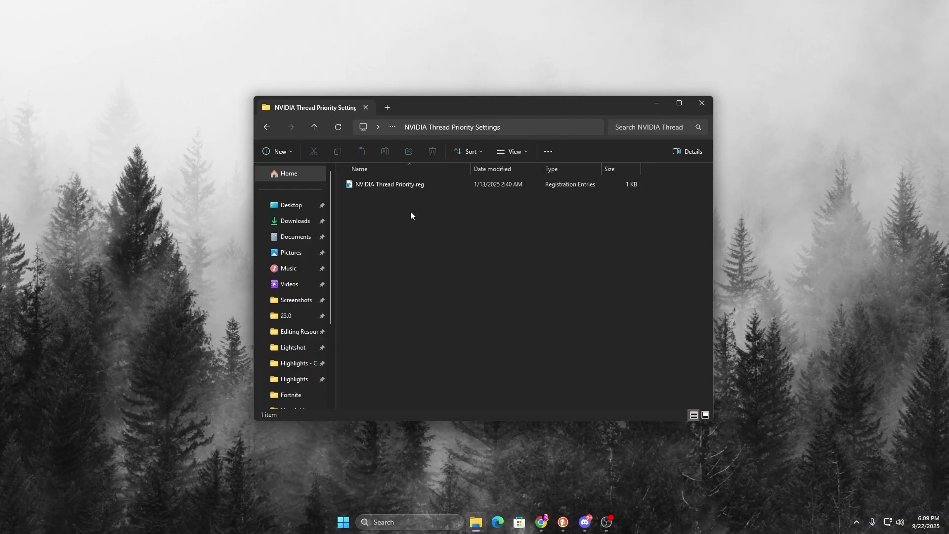
pyautogui.click(402, 183)
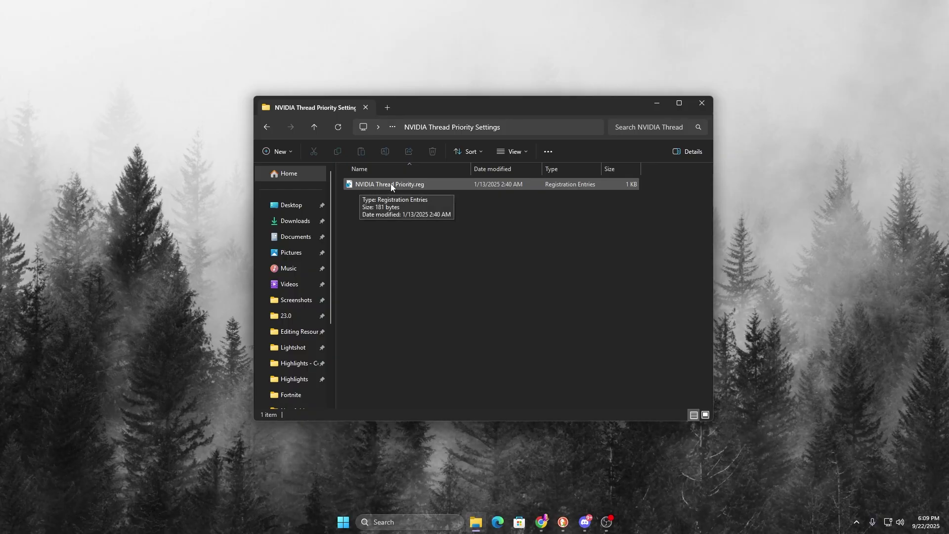
pyautogui.doubleClick(389, 184)
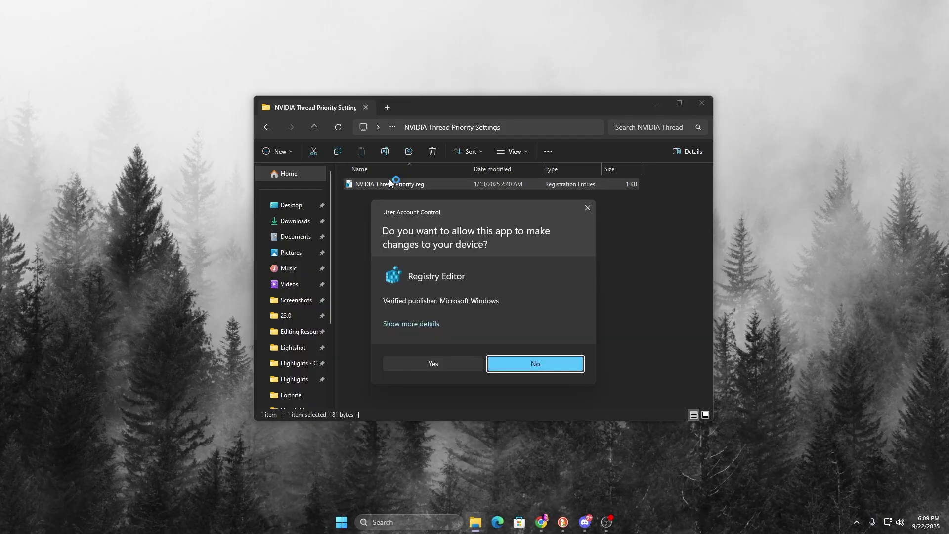
pyautogui.click(434, 365)
pyautogui.click(560, 276)
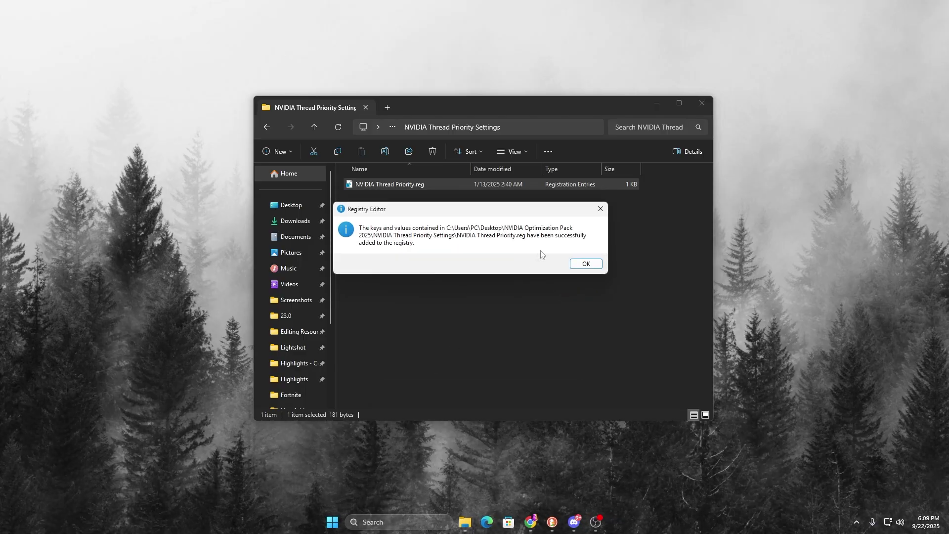
pyautogui.click(579, 265)
pyautogui.press('BackSpace')
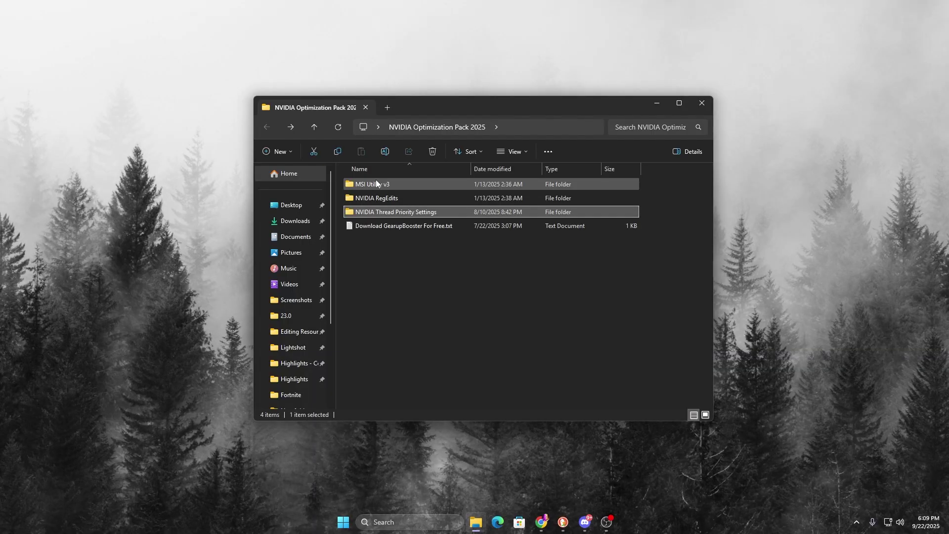
# - Run MSI_util_v3.exe from the MSI Utility v3 folder as administrator, approving the UAC prompt
pyautogui.doubleClick(405, 183)
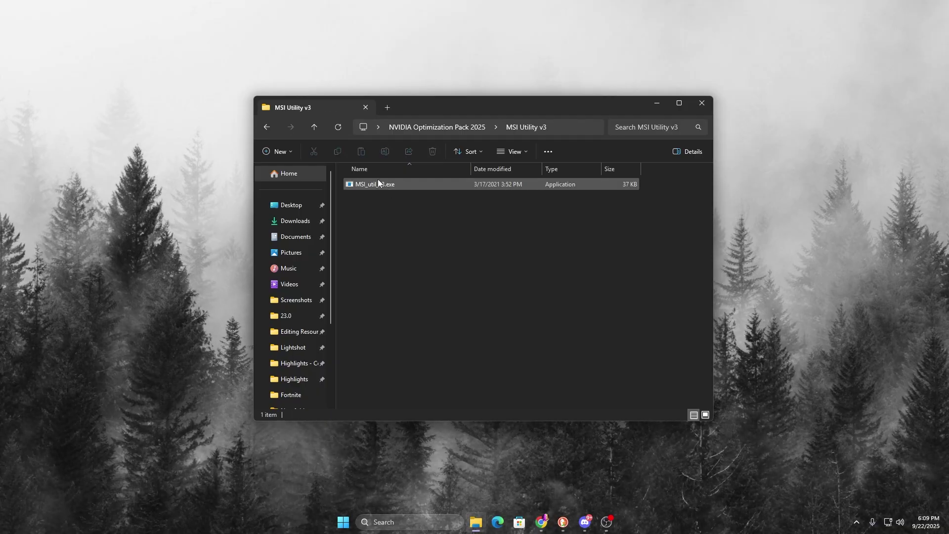
pyautogui.rightClick(378, 184)
pyautogui.rightClick(358, 185)
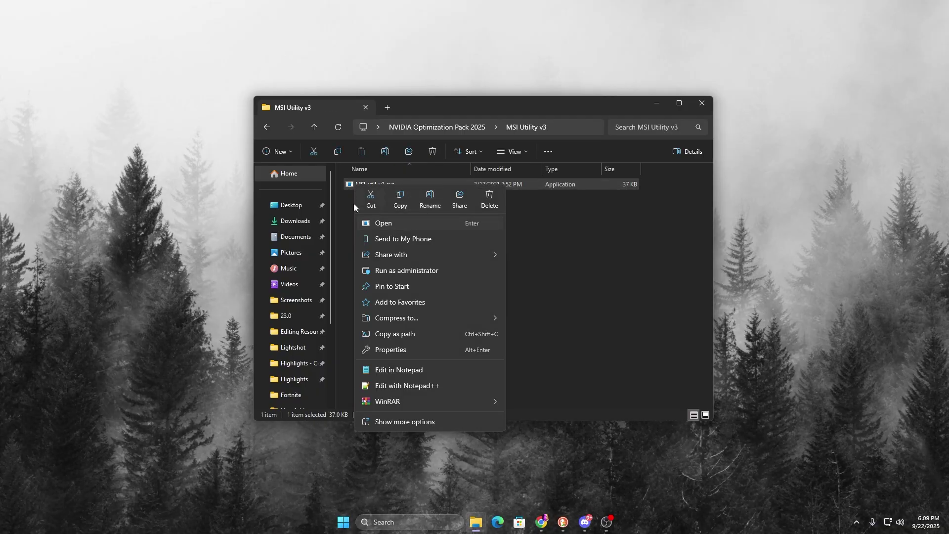
pyautogui.click(364, 203)
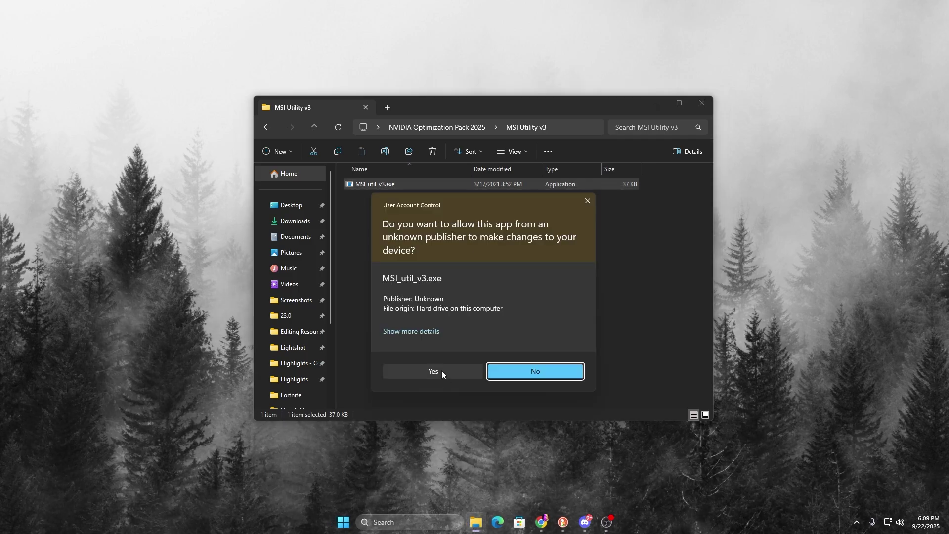
pyautogui.hotkey('alt', 'y')
pyautogui.moveTo(283, 22); pyautogui.dragTo(469, 101)
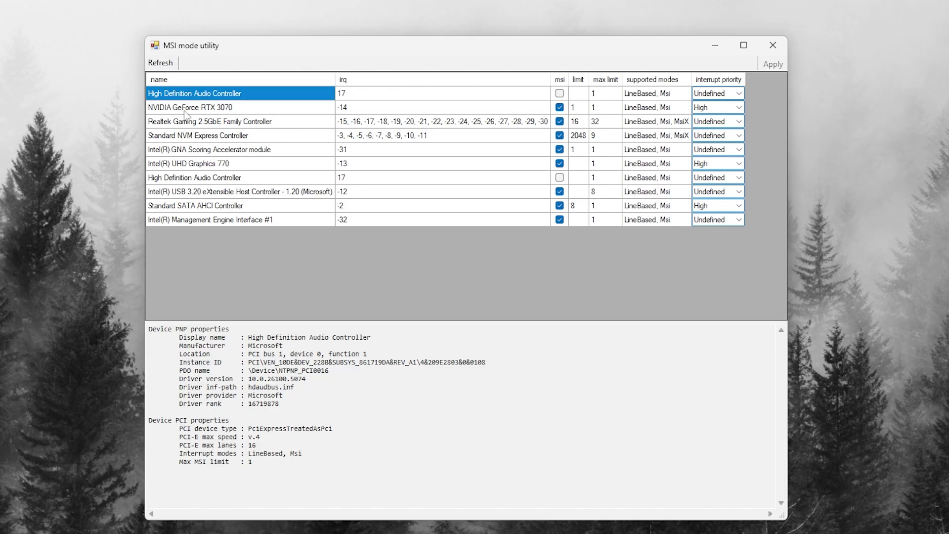
# - Review the RTX 3070's MSI and interrupt priority settings, then the Standard NVM Express Controller
pyautogui.click(192, 108)
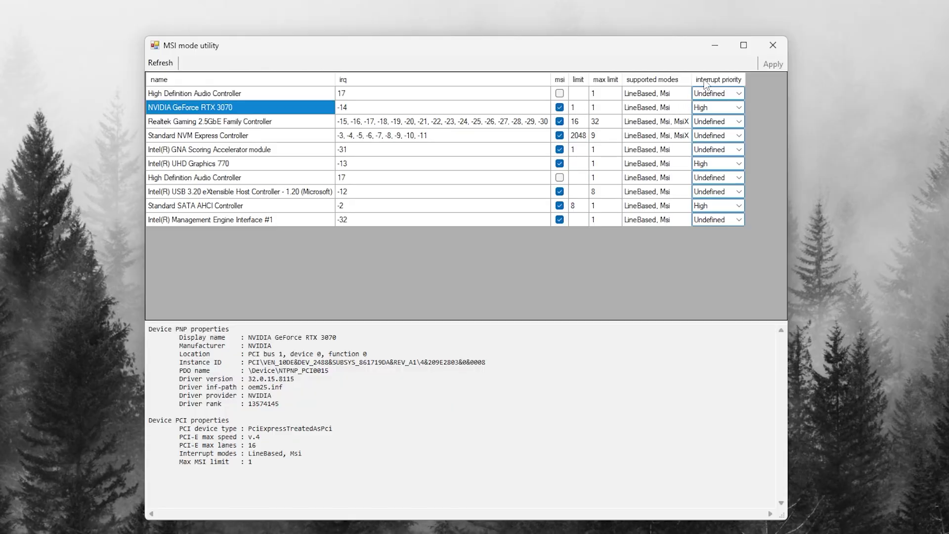
pyautogui.click(739, 108)
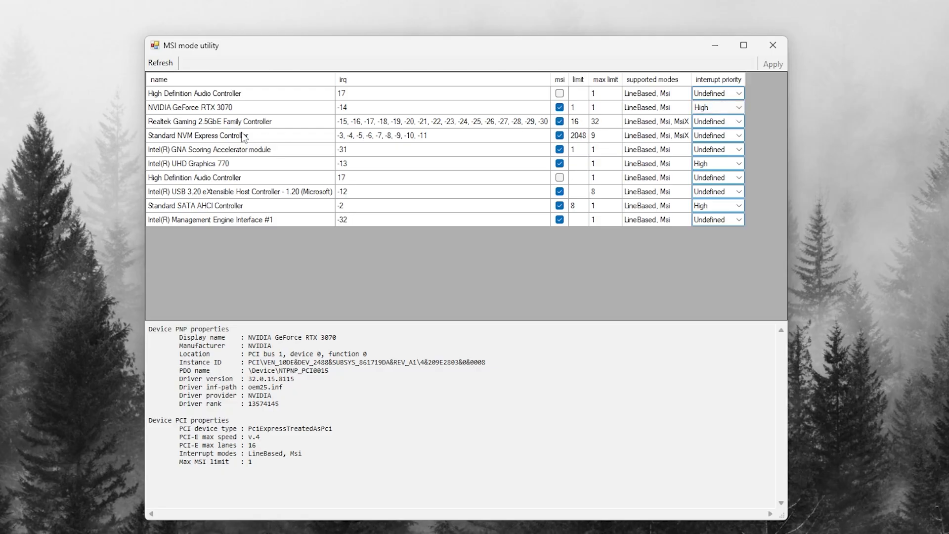
pyautogui.click(178, 137)
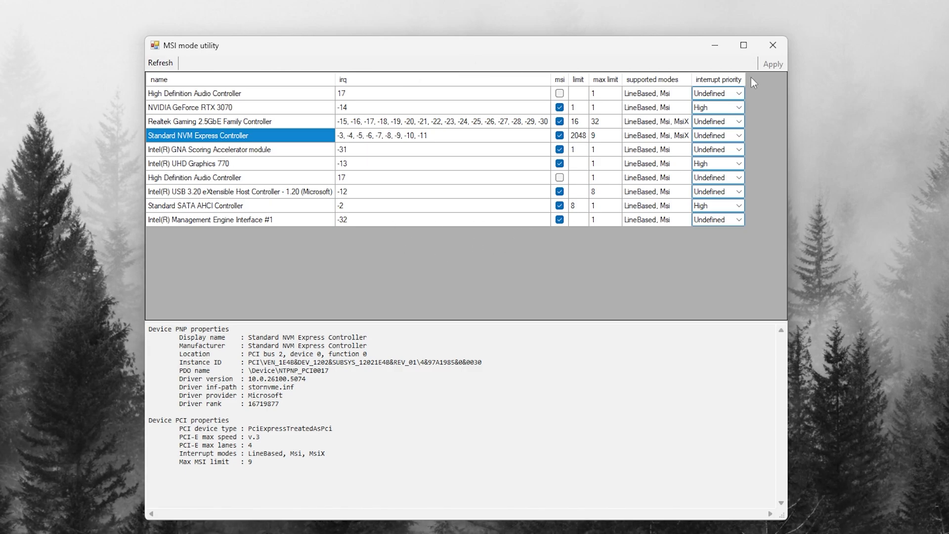
# - Close the MSI utility and open 'Download GearupBooster For Free.txt', selecting its download link
pyautogui.click(774, 47)
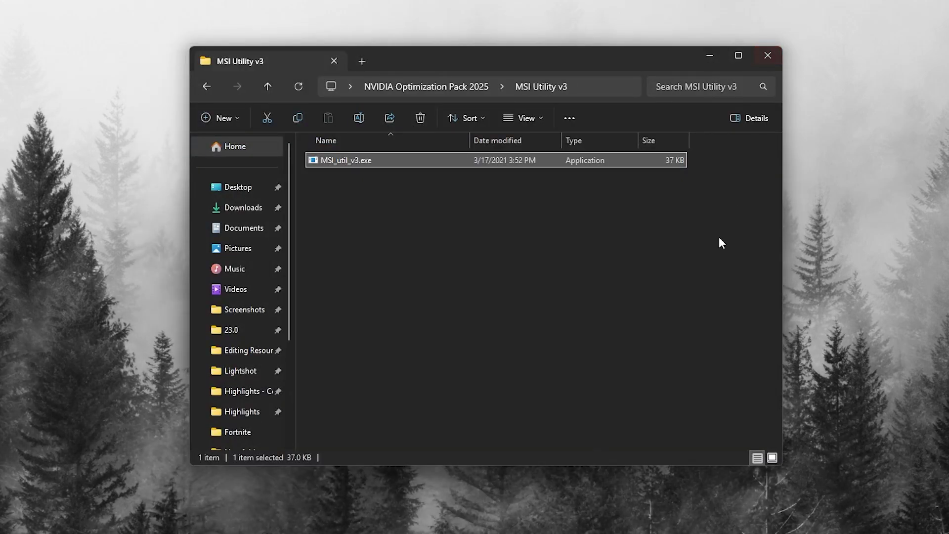
pyautogui.hotkey('alt', 'Left')
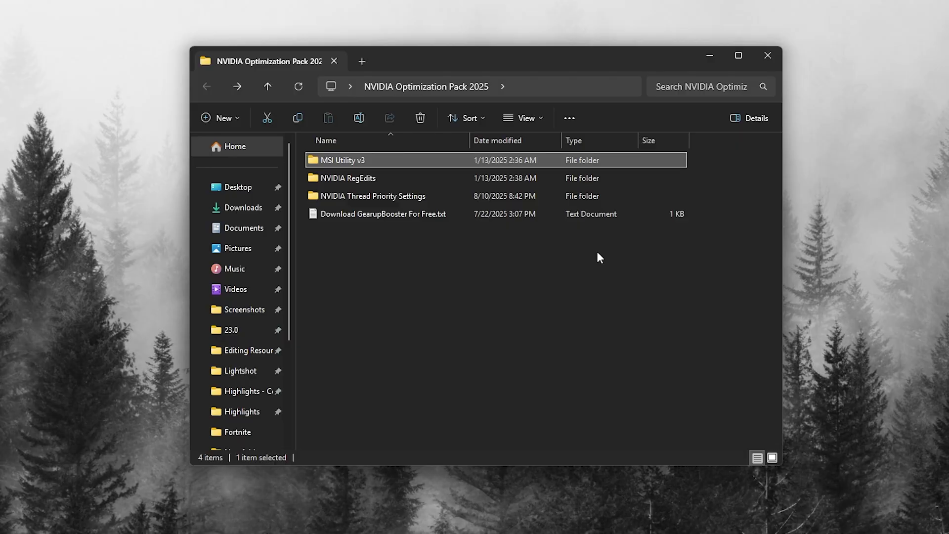
pyautogui.doubleClick(382, 214)
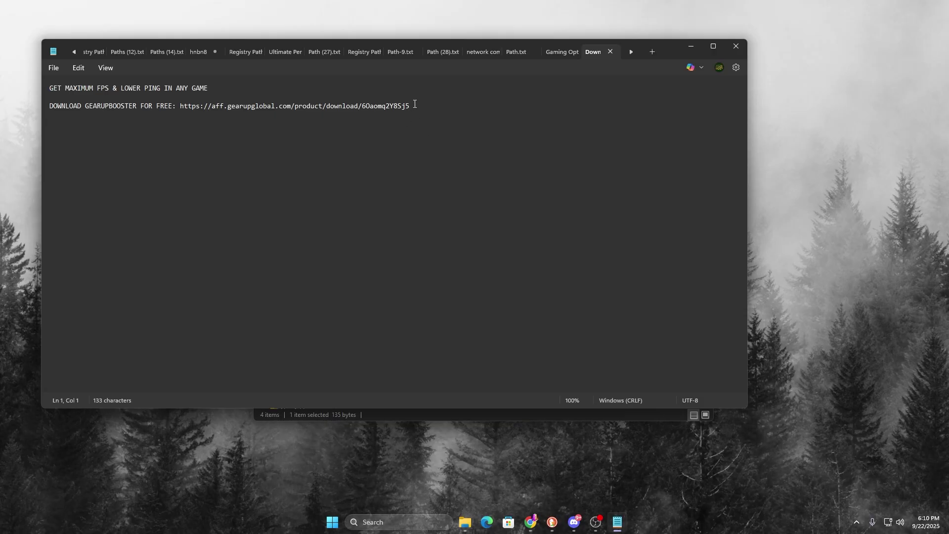
pyautogui.moveTo(409, 106)
pyautogui.mouseDown()
pyautogui.moveTo(97, 106)
pyautogui.moveTo(181, 106)
pyautogui.mouseUp()
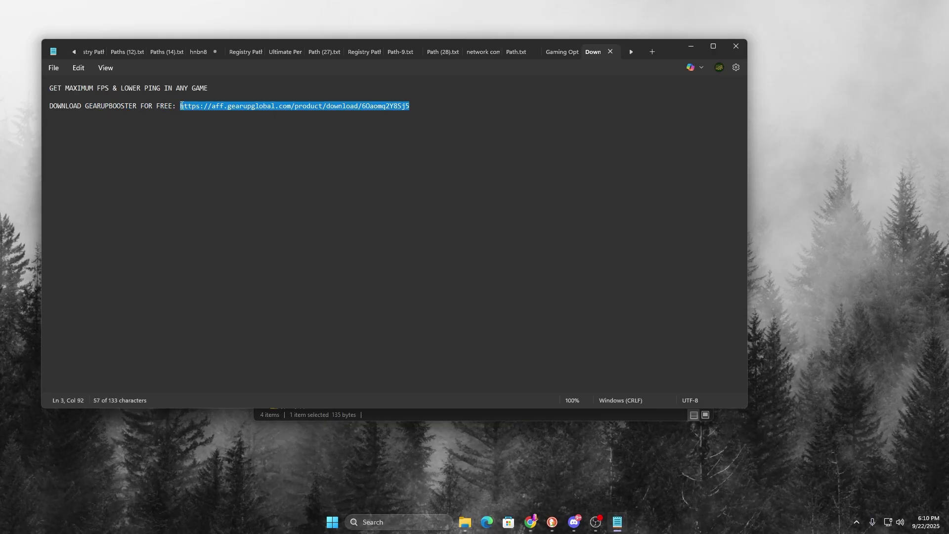